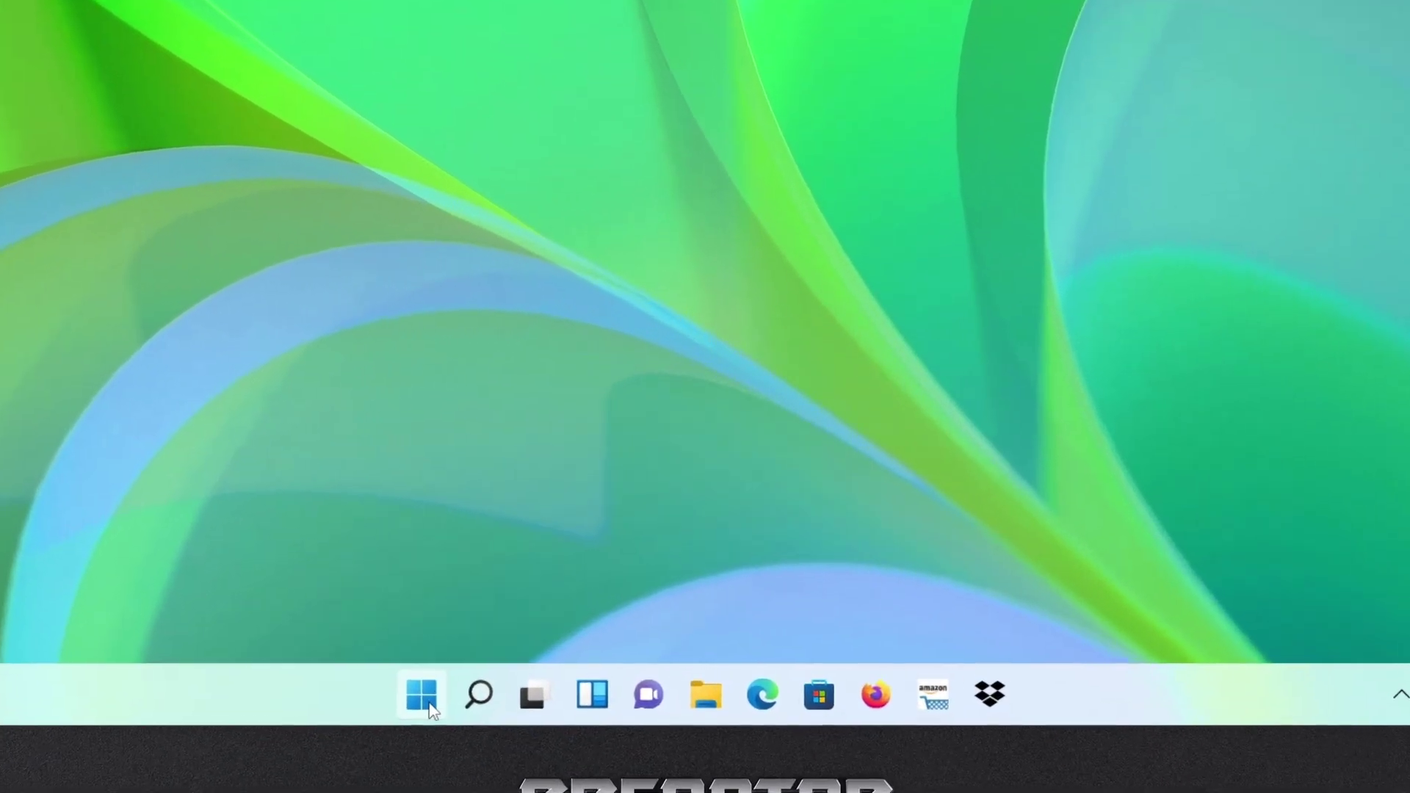
- Open the Start menu to view Recommended apps like Norton Security Ultra and ExpressVPN
left_click(421, 695)
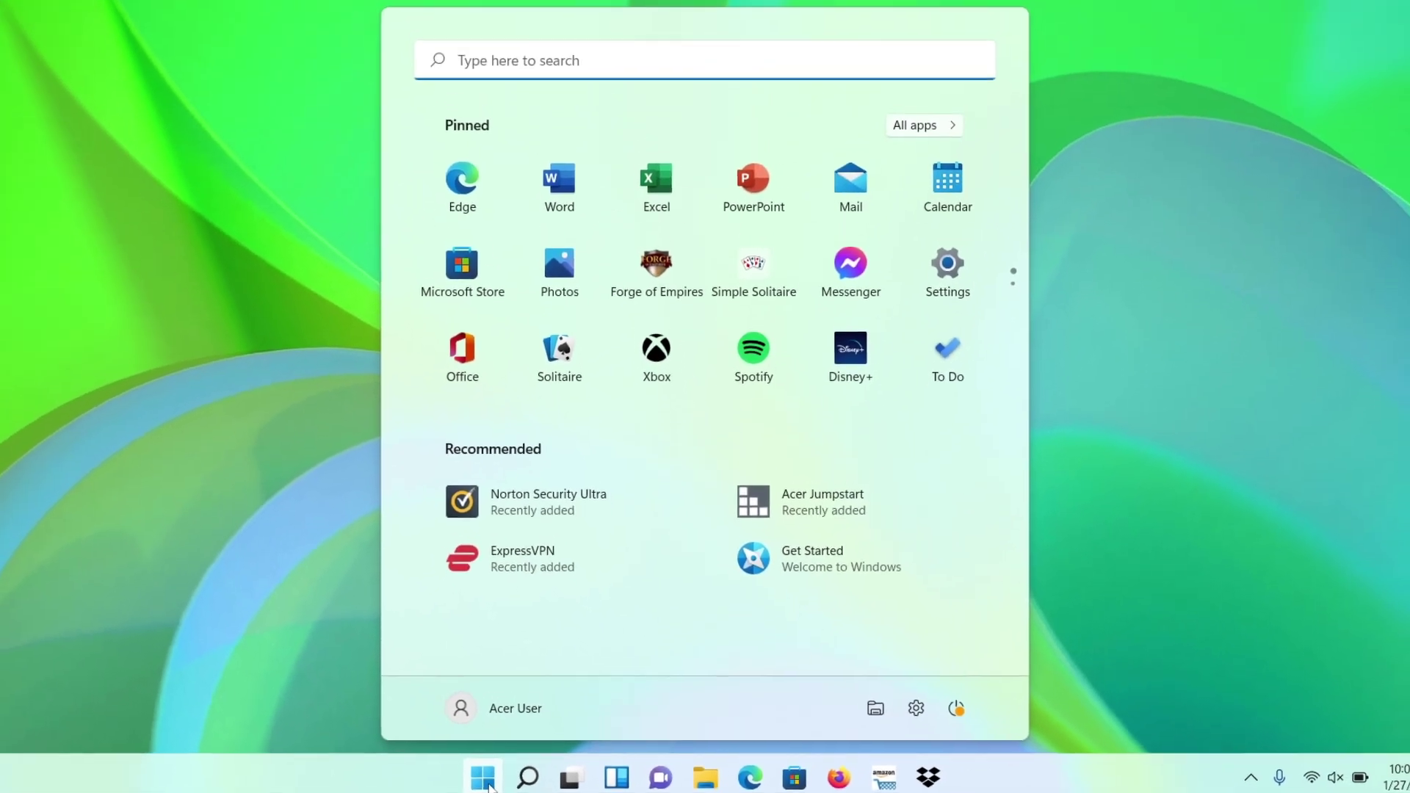
type("s")
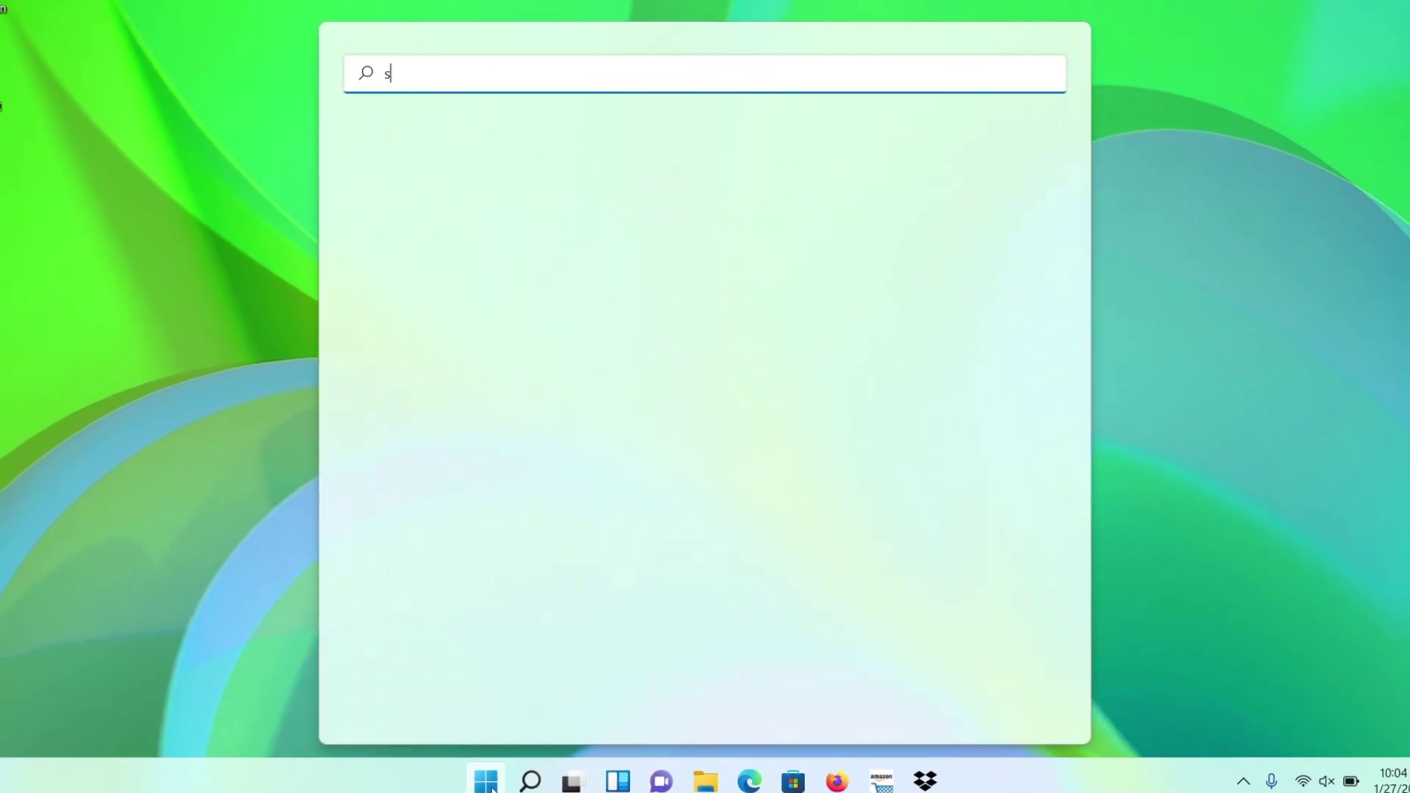
type("ettings")
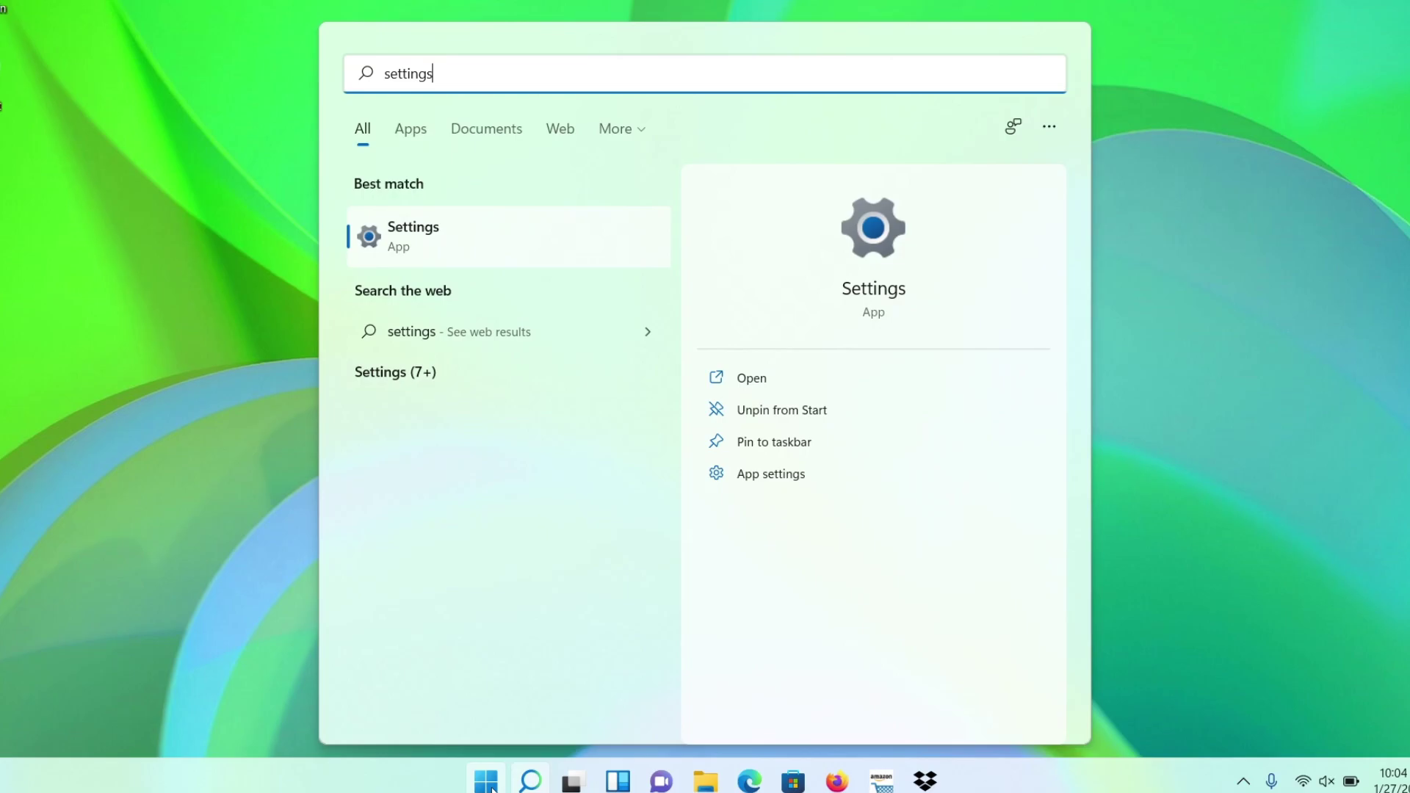
- Launch the Settings app from the Start search results
left_click(492, 254)
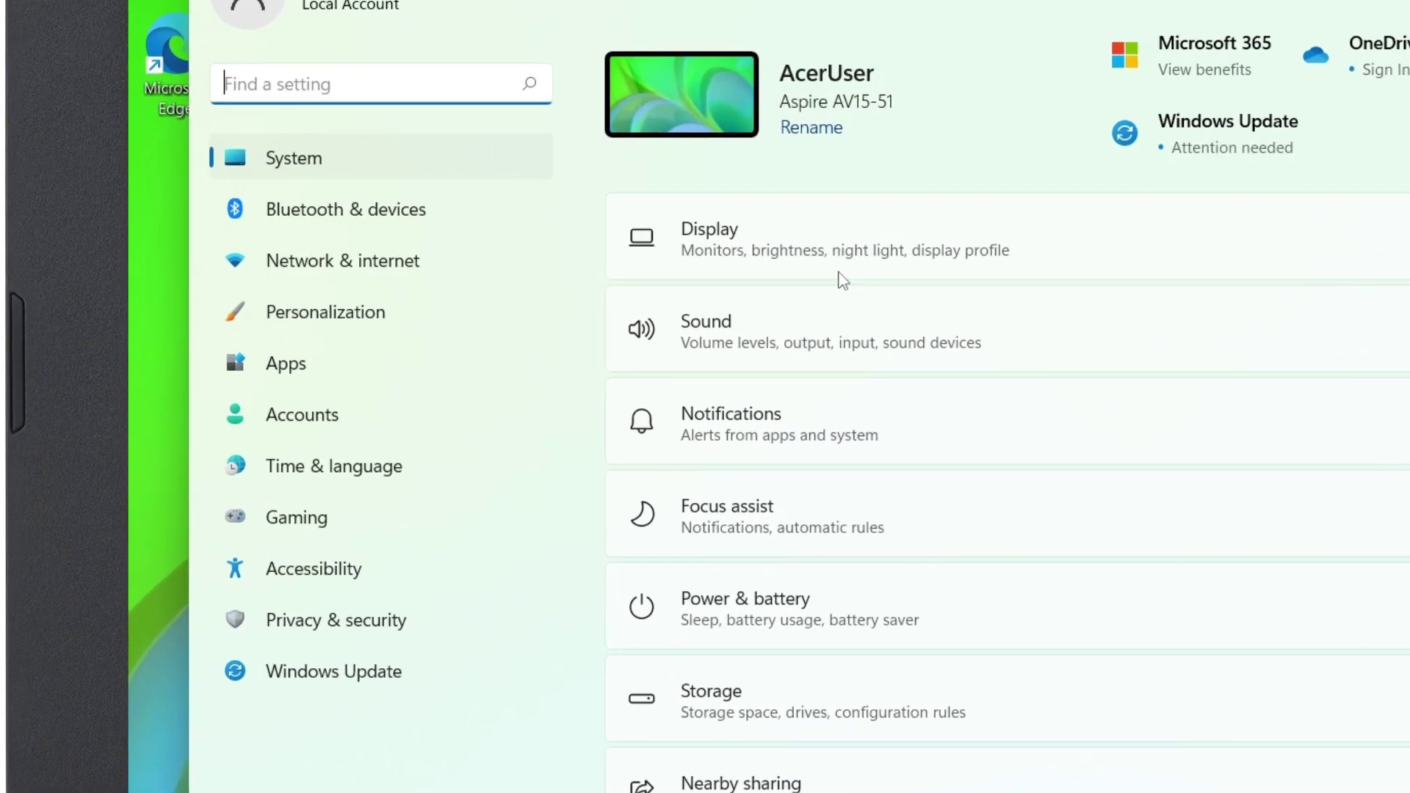
- Go to the Personalization settings
left_click(524, 328)
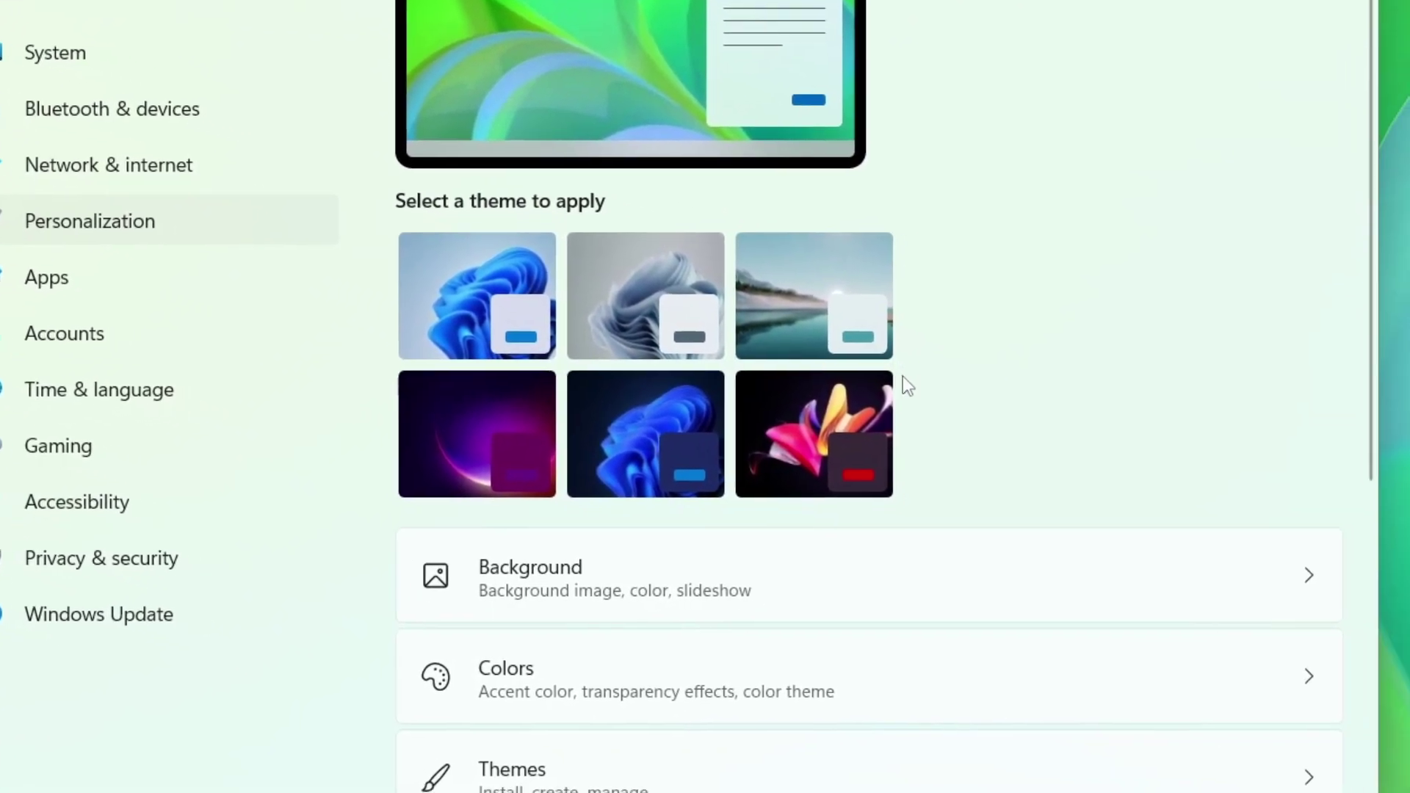
scroll(781, 424, "down", 2)
scroll(780, 425, "down", 3)
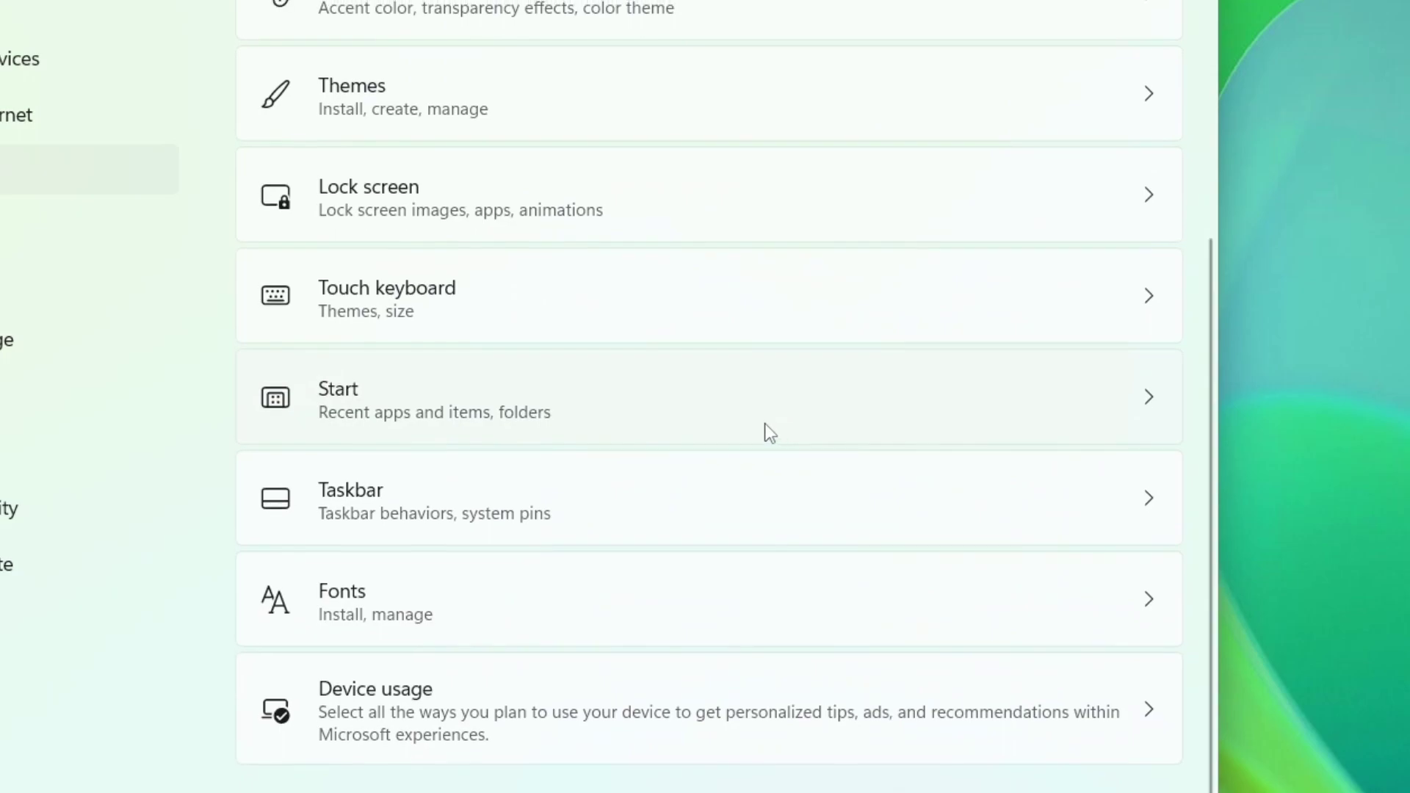
- Turn off 'Show recently added apps' on the Personalization > Start page
left_click(623, 427)
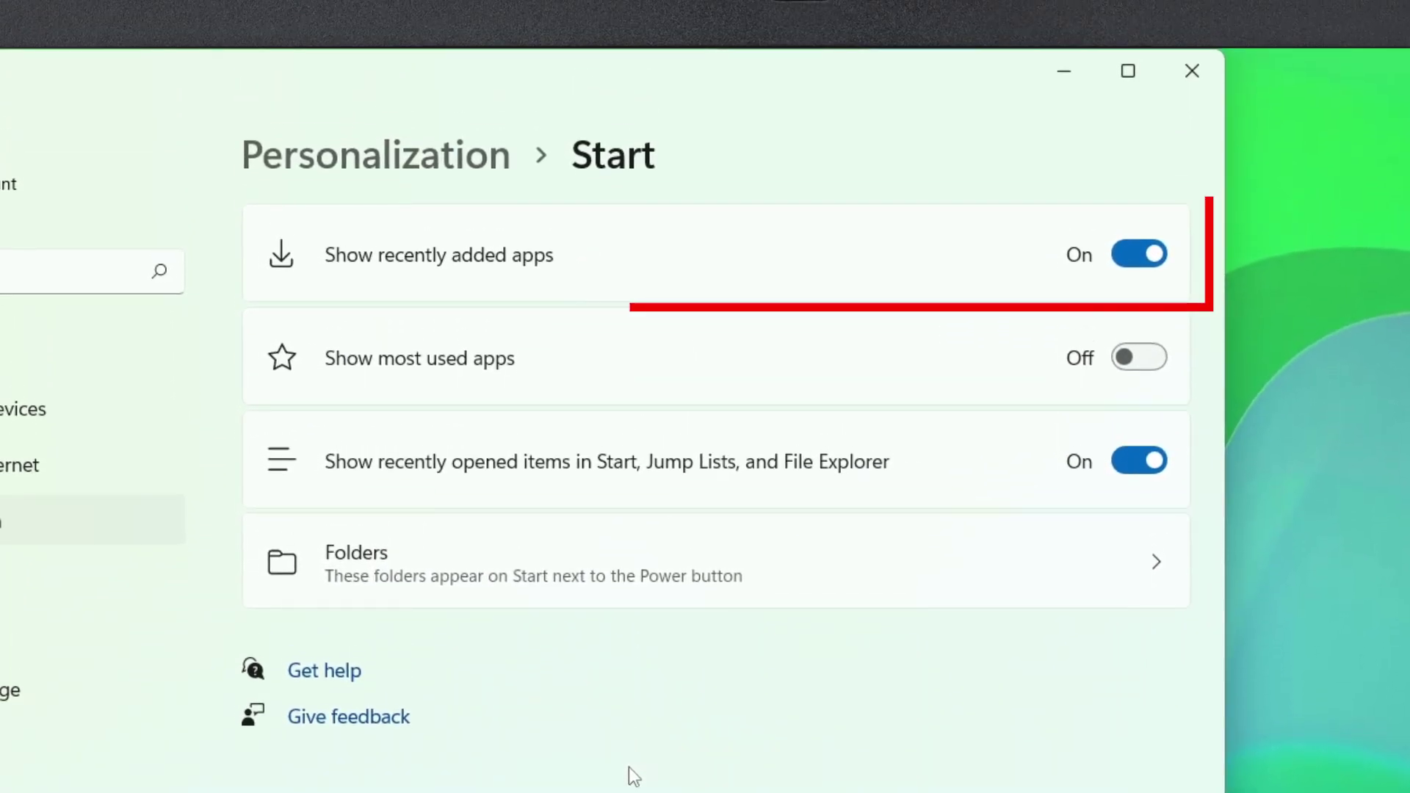
left_click(1141, 257)
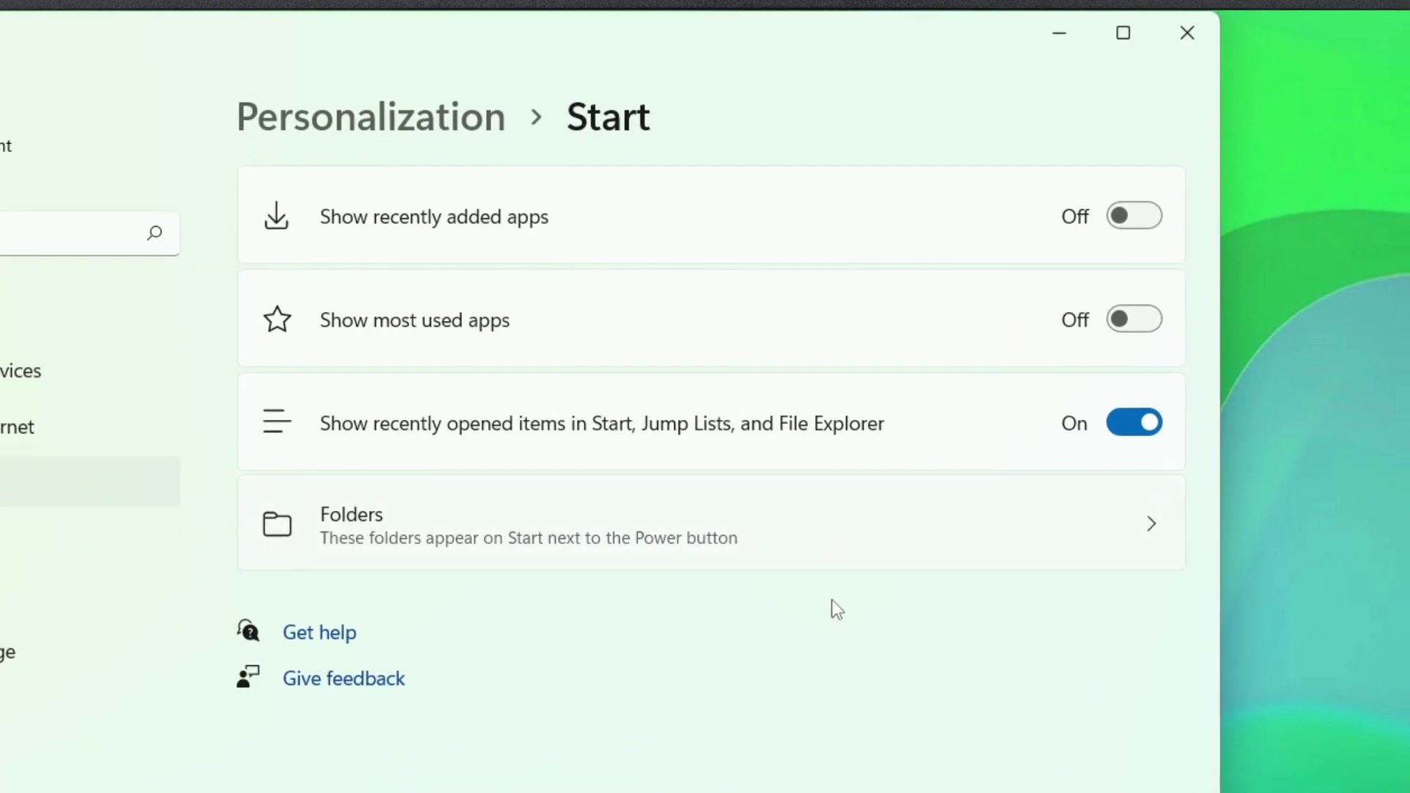
- Reopen the Start menu to confirm Recommended no longer shows recently added apps
left_click(404, 701)
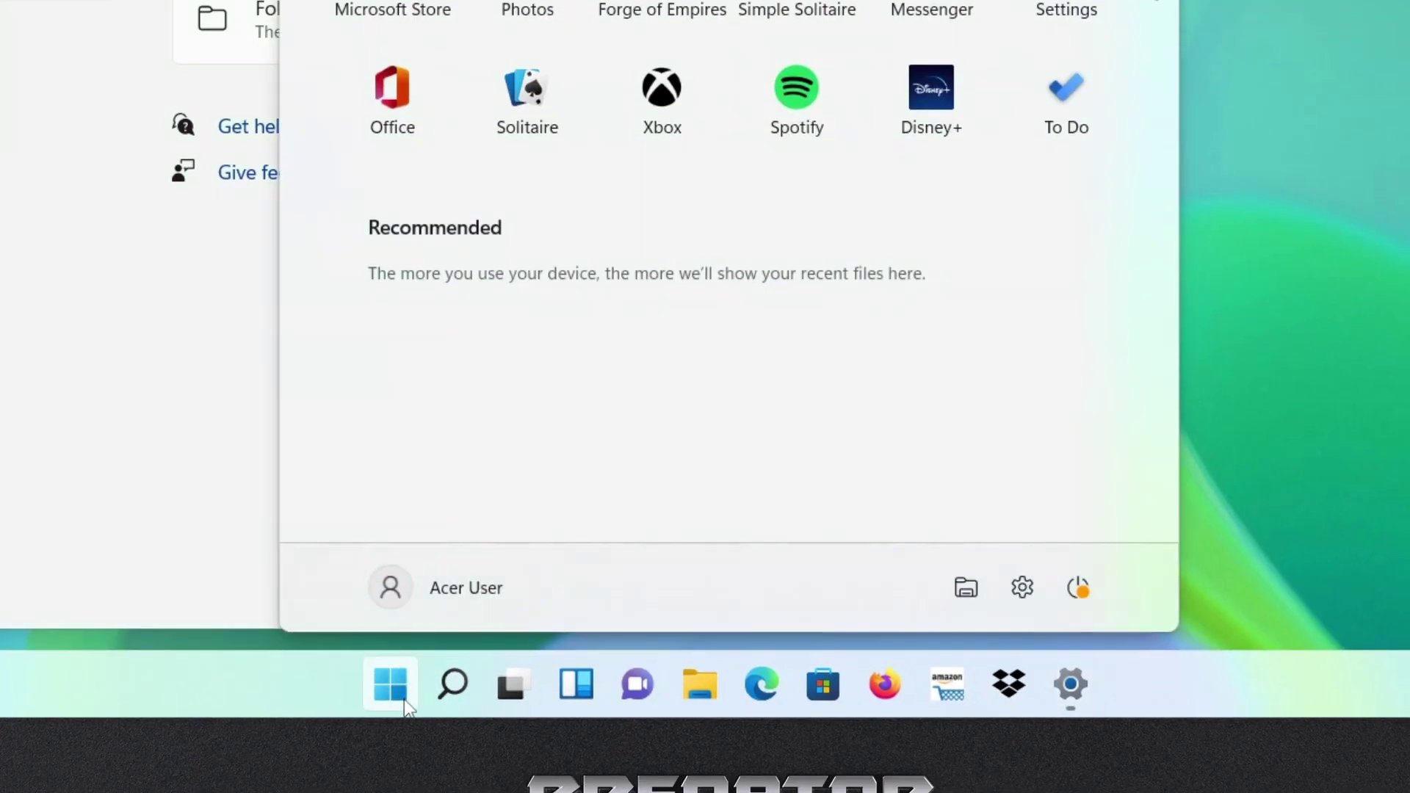